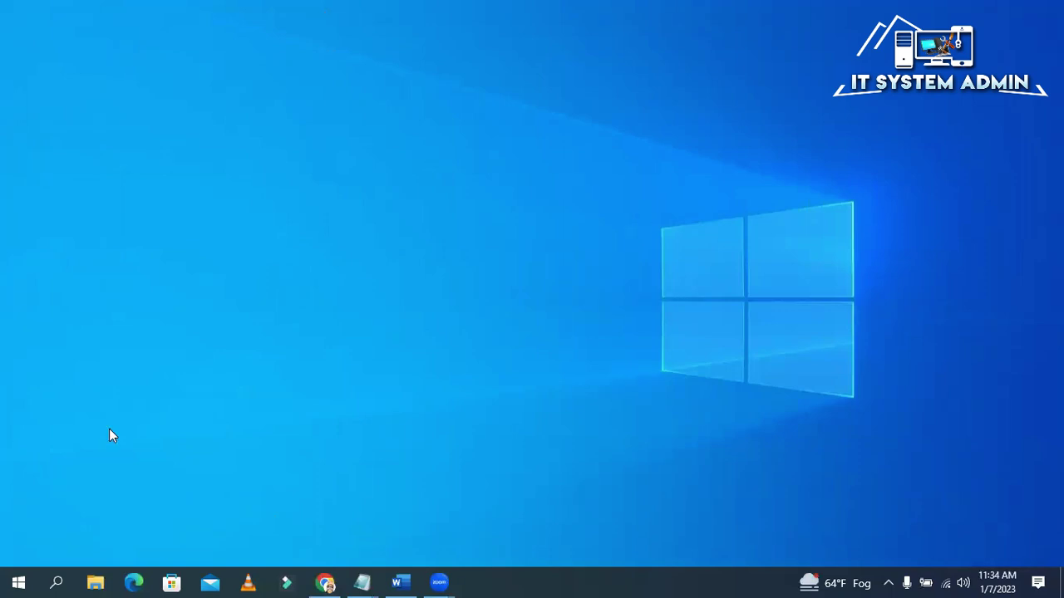
# Launch Computer Management from the Start quick links and open Local Users and Groups > Users
pyautogui.rightClick(20, 581)
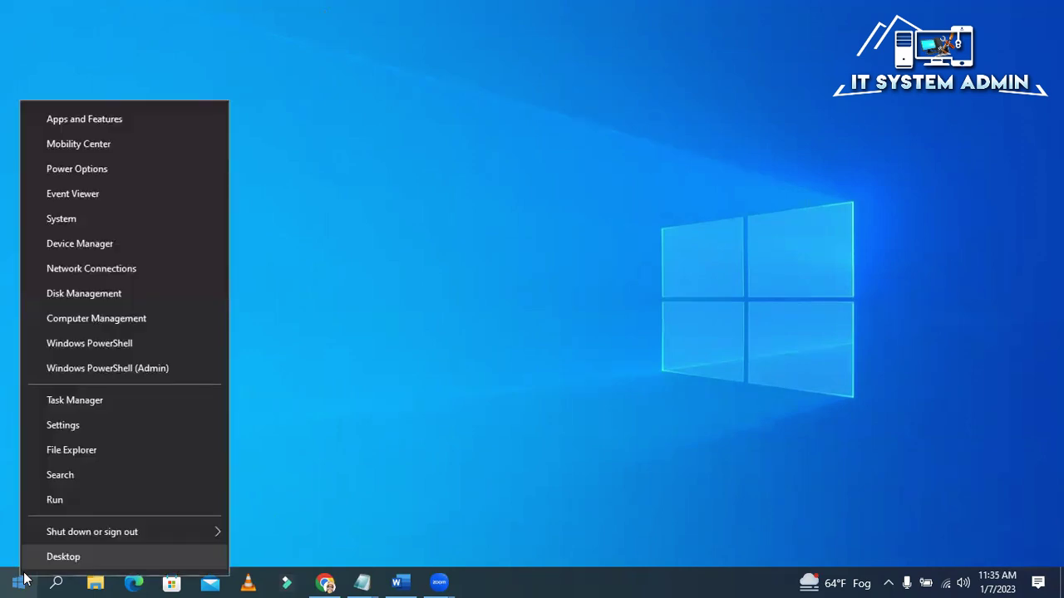
pyautogui.click(107, 318)
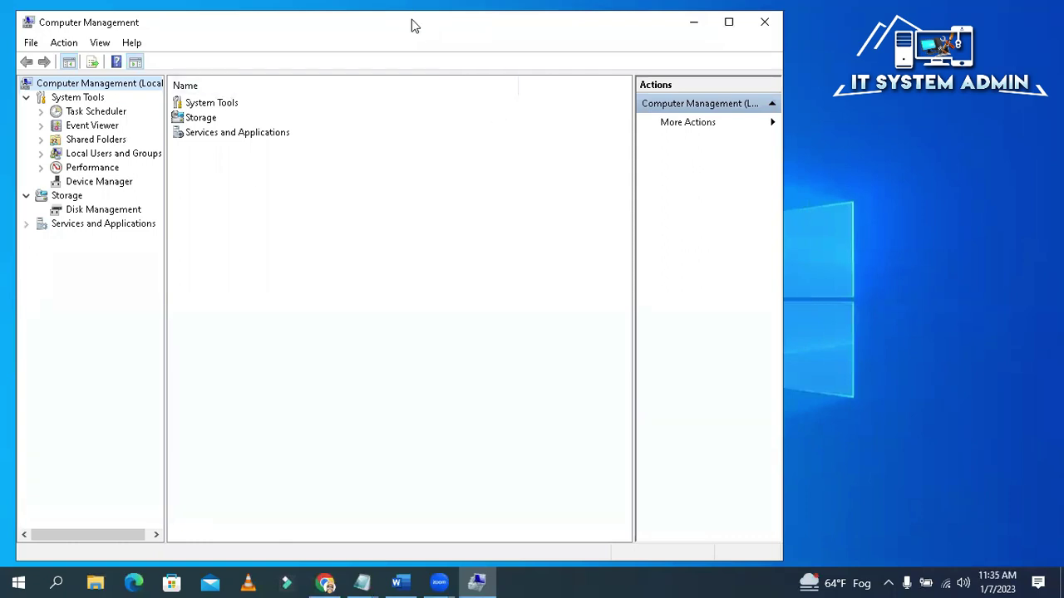
pyautogui.moveTo(437, 24); pyautogui.dragTo(590, 32)
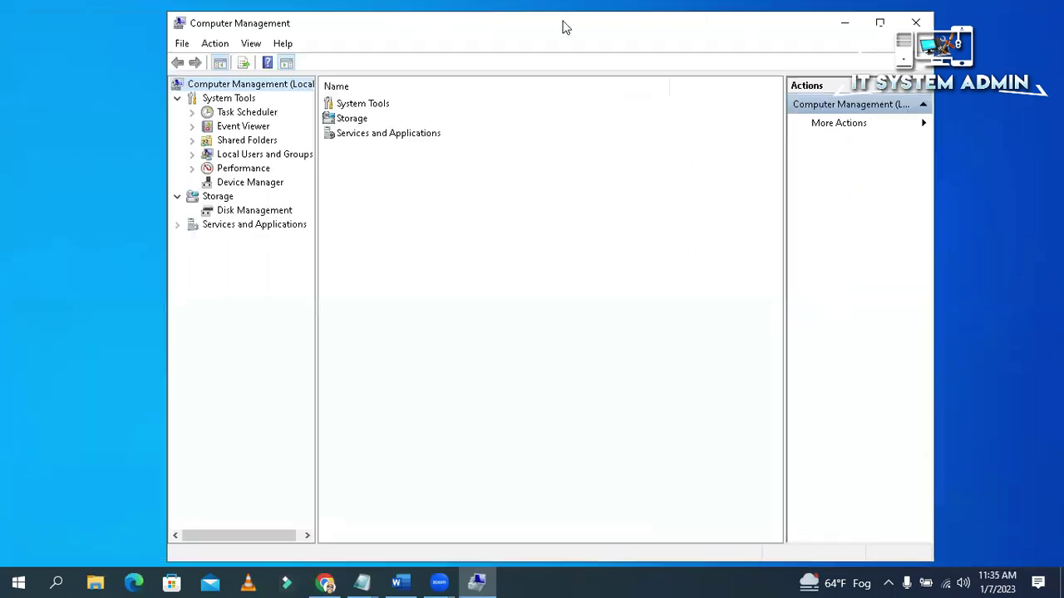
pyautogui.click(279, 157)
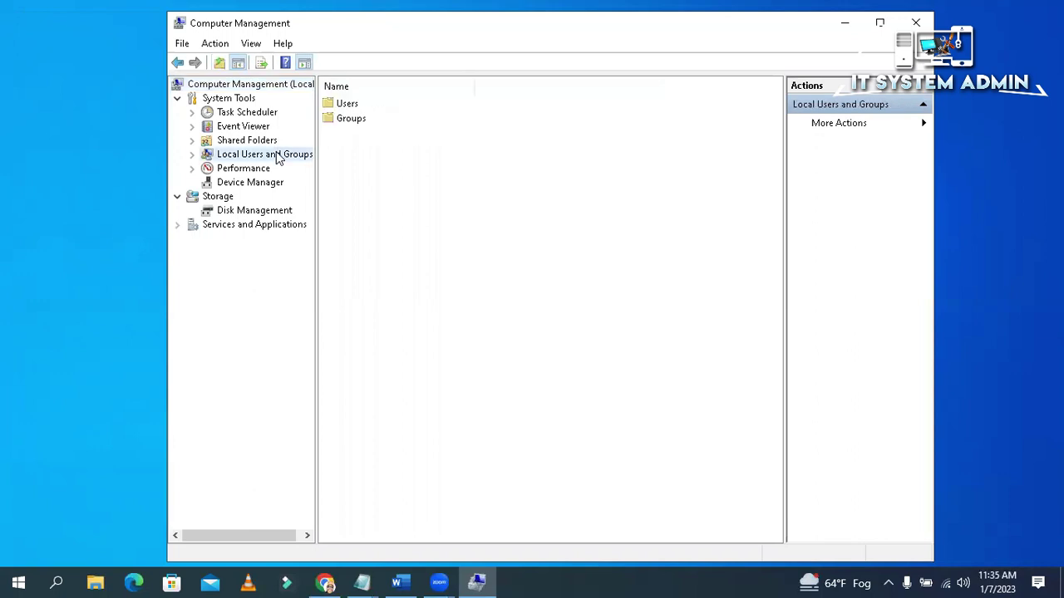
pyautogui.click(193, 154)
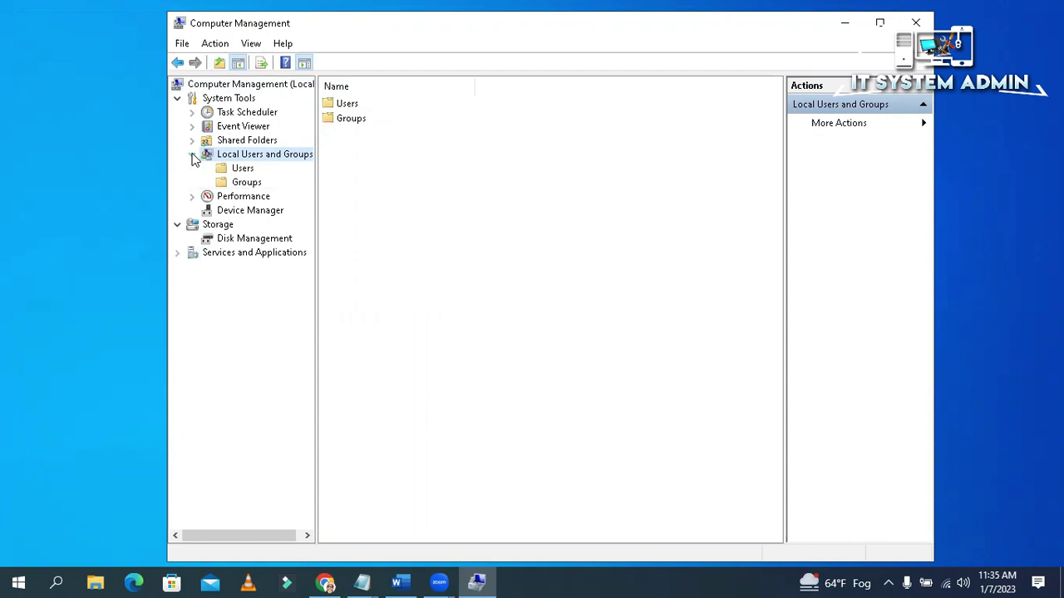
pyautogui.click(241, 170)
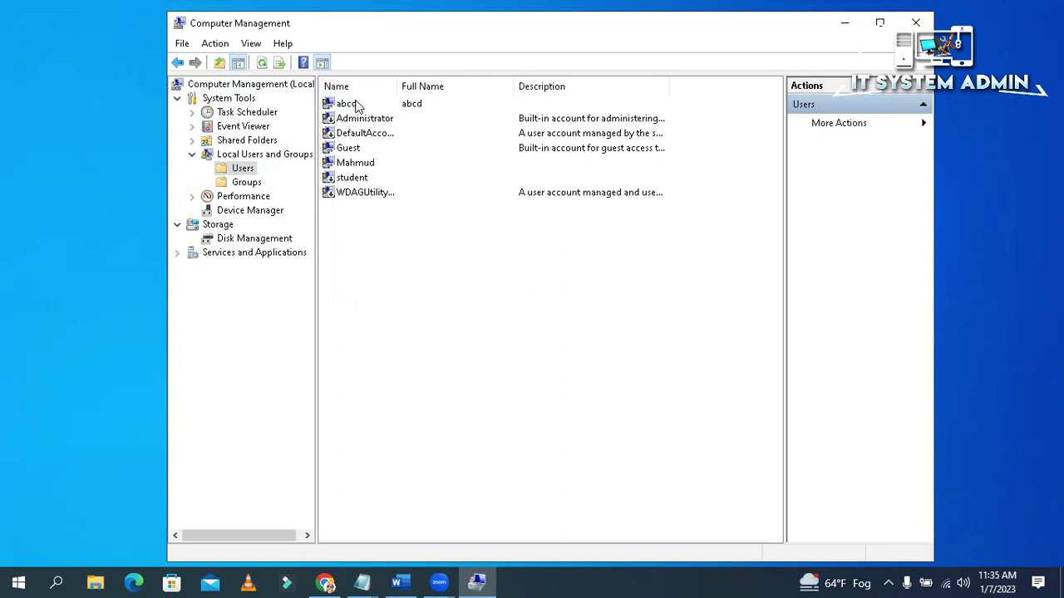
# Delete the 'student' user account, confirm with Yes, and close Computer Management
pyautogui.click(357, 179)
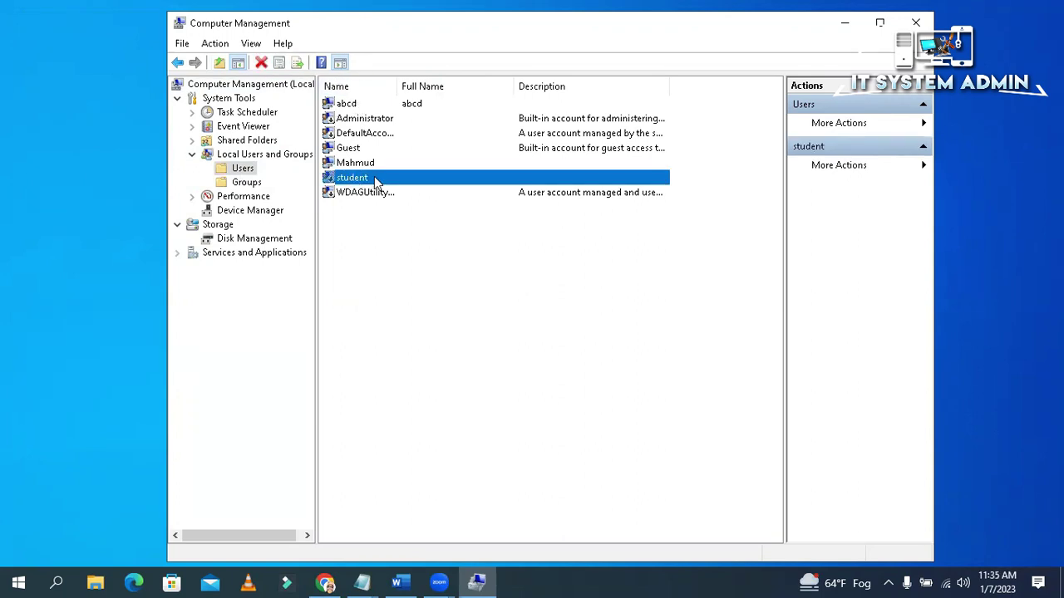
pyautogui.rightClick(375, 181)
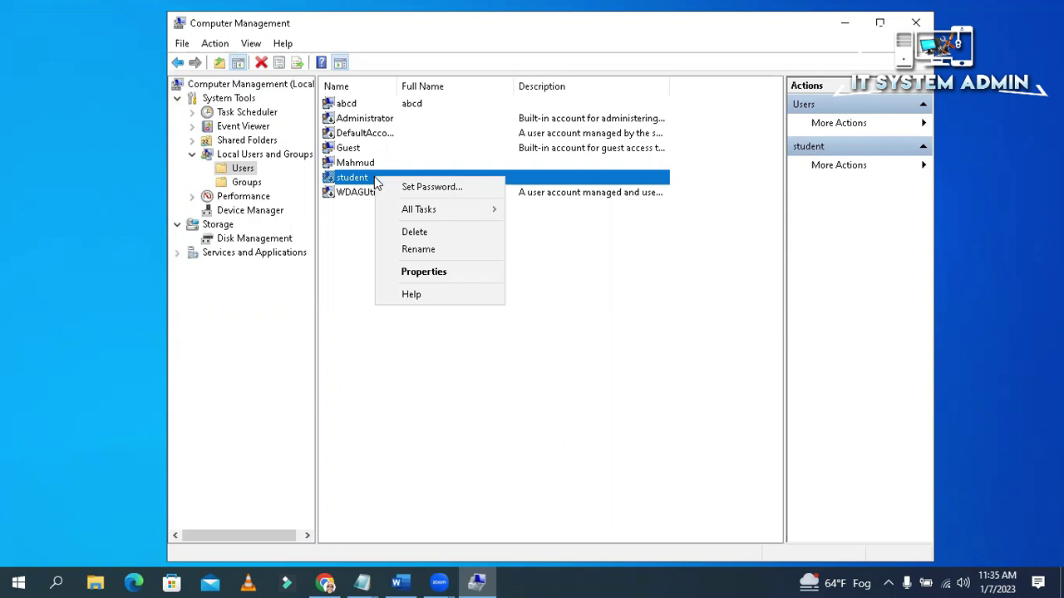
pyautogui.click(416, 236)
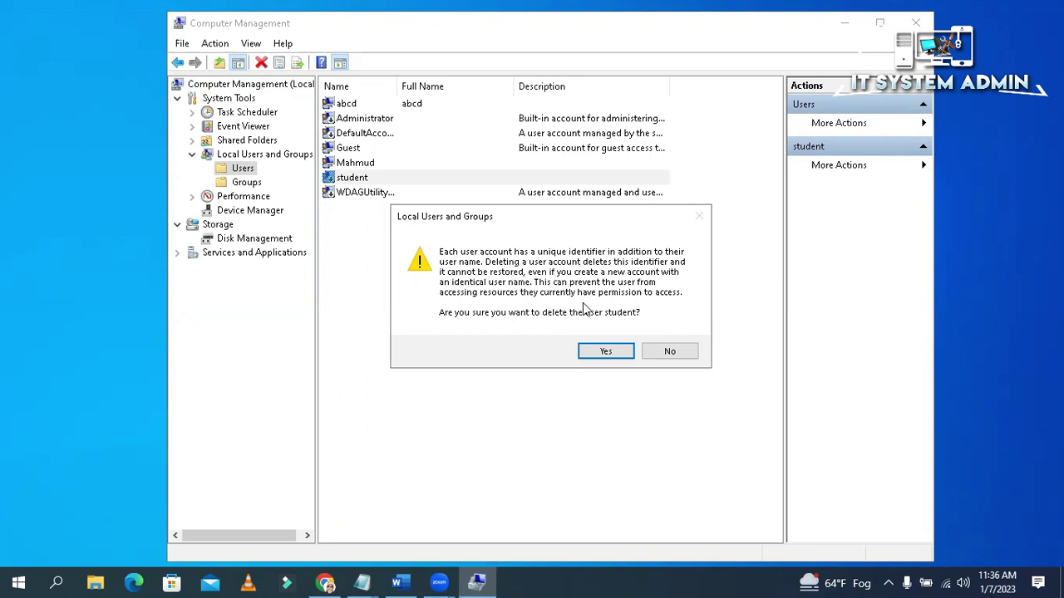
pyautogui.click(605, 352)
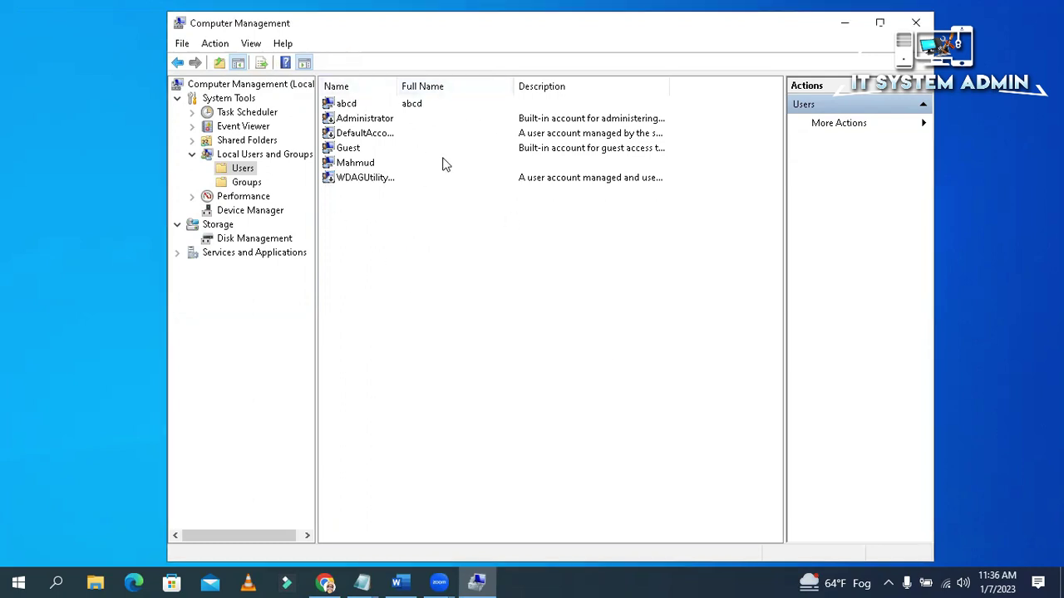
pyautogui.click(925, 27)
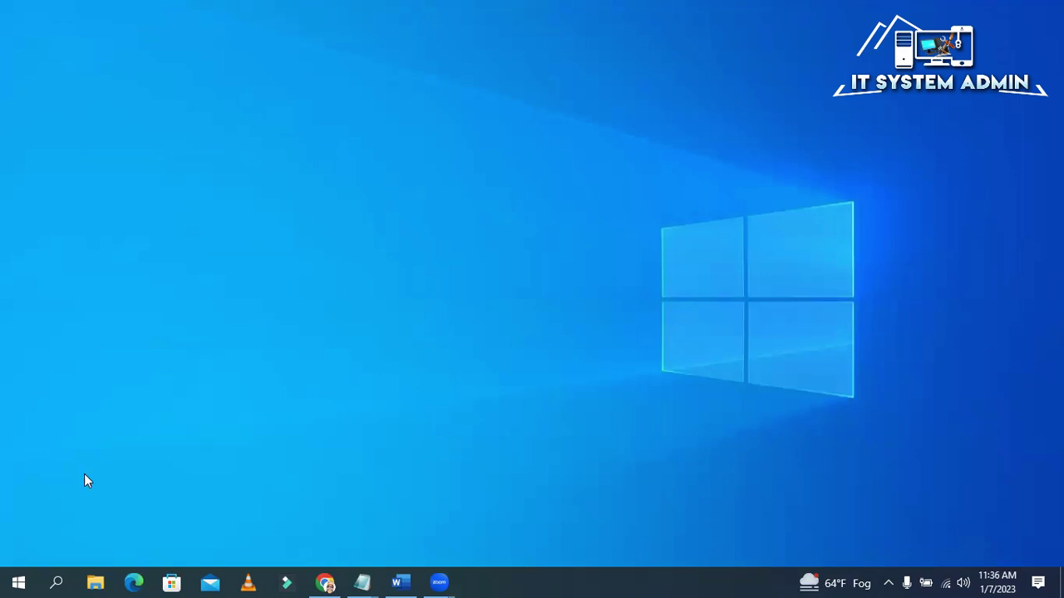
# Search Windows for 'cont' and open Control Panel from the results
pyautogui.click(56, 581)
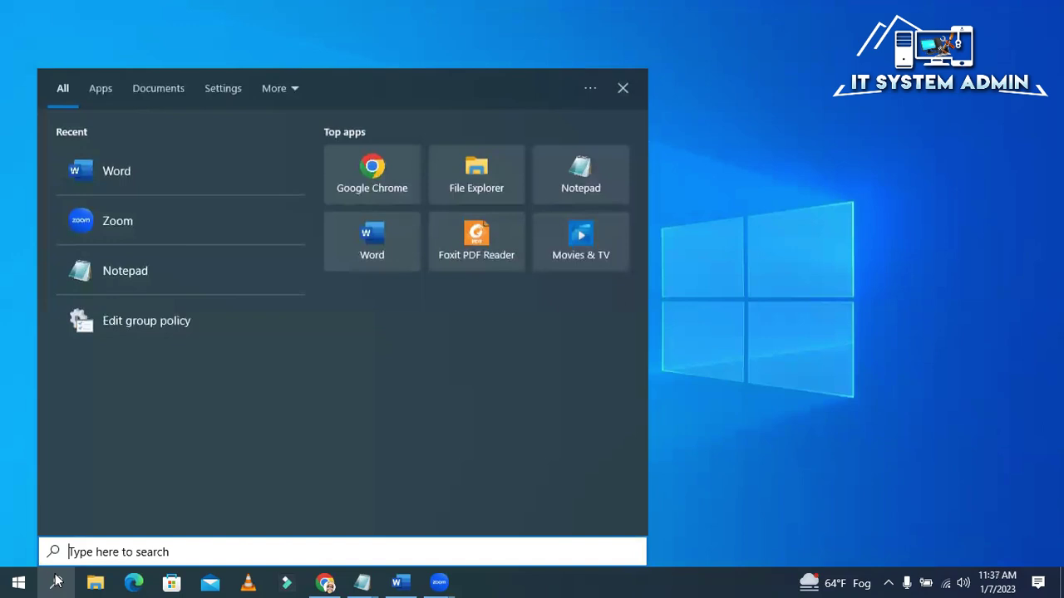
pyautogui.write('con')
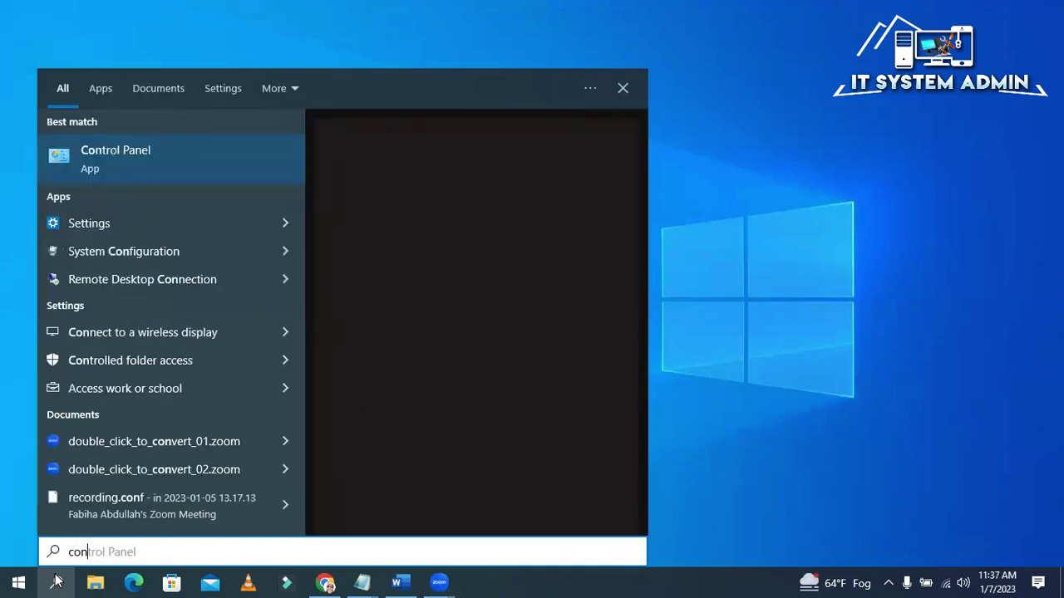
pyautogui.write('t')
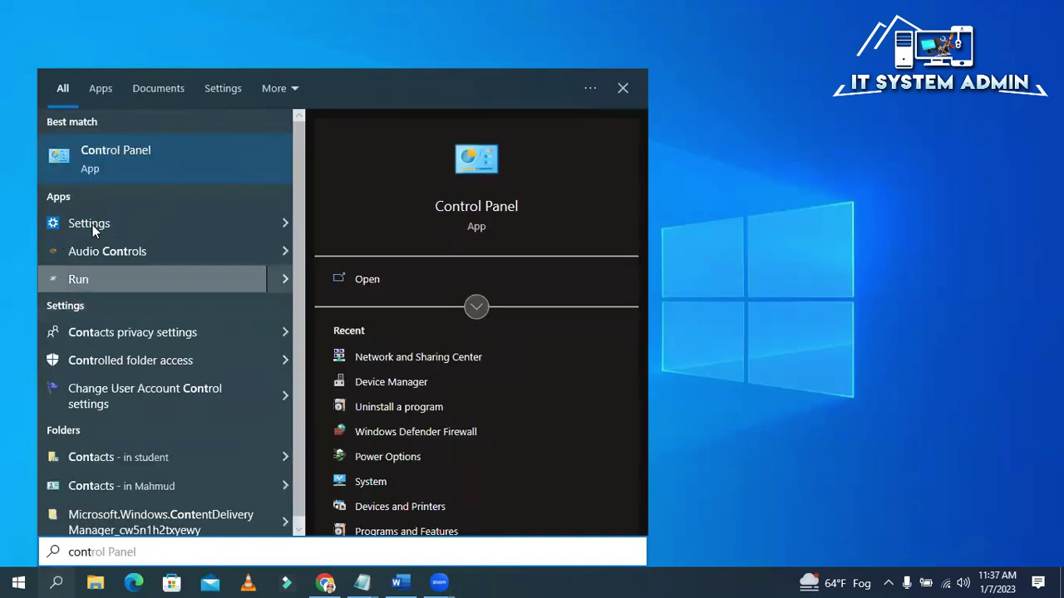
pyautogui.click(169, 162)
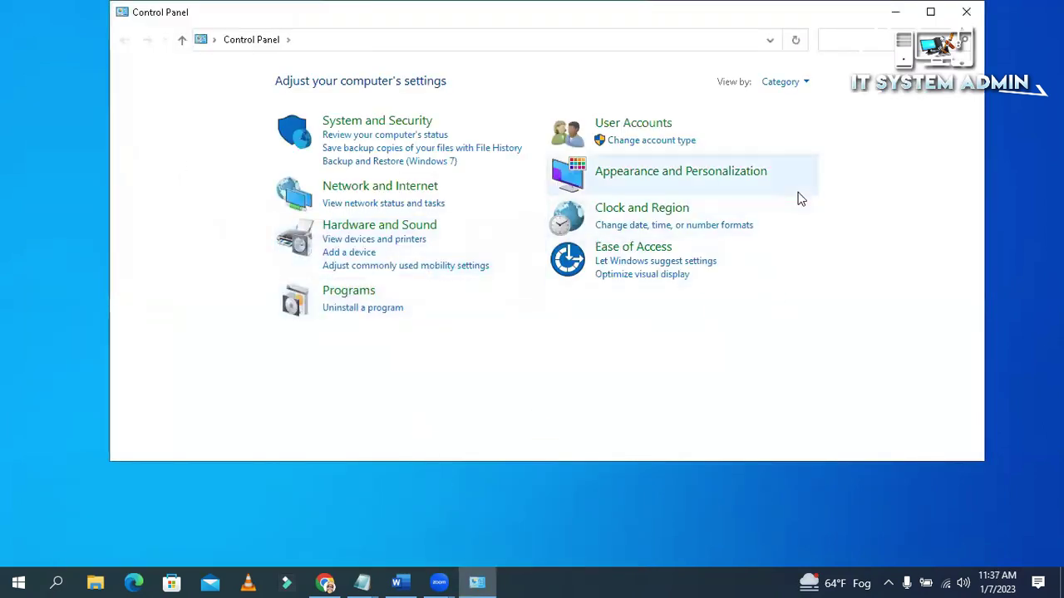
# Switch Control Panel to Large icons view and go to User Accounts
pyautogui.click(804, 83)
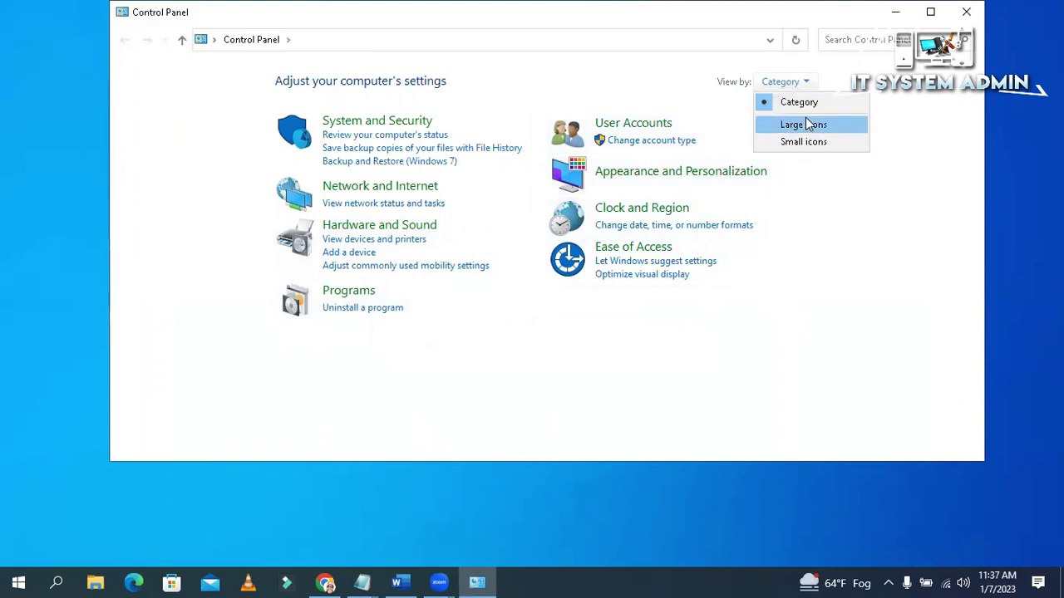
pyautogui.click(850, 125)
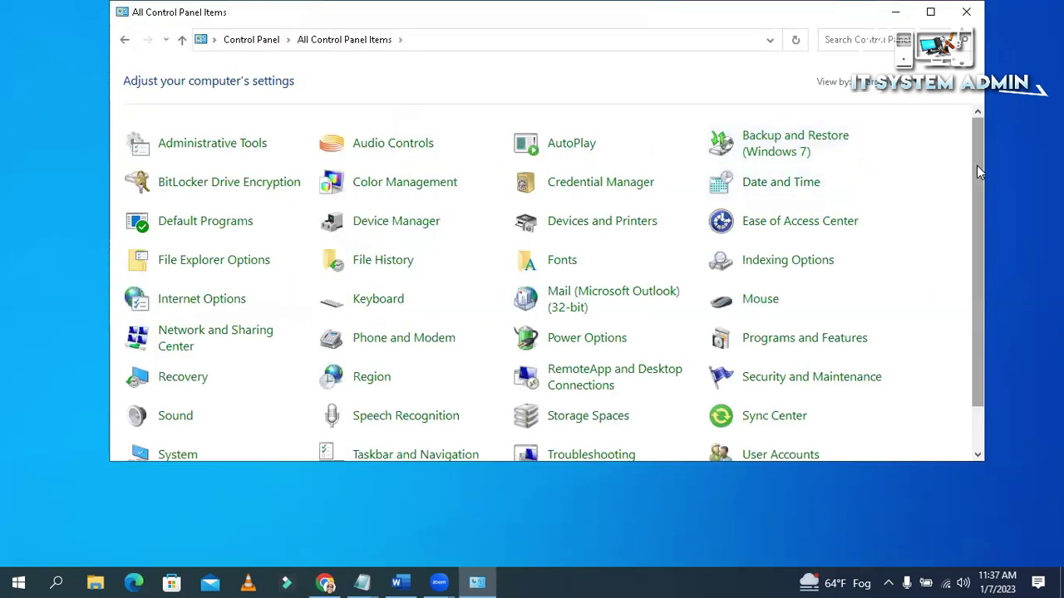
pyautogui.moveTo(977, 165); pyautogui.dragTo(989, 215)
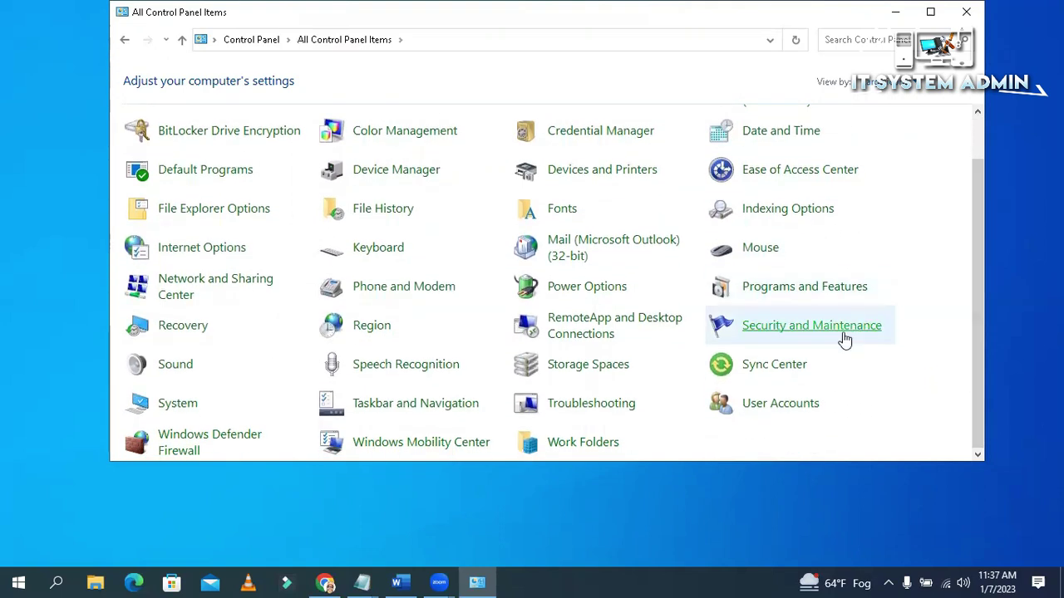
pyautogui.click(771, 408)
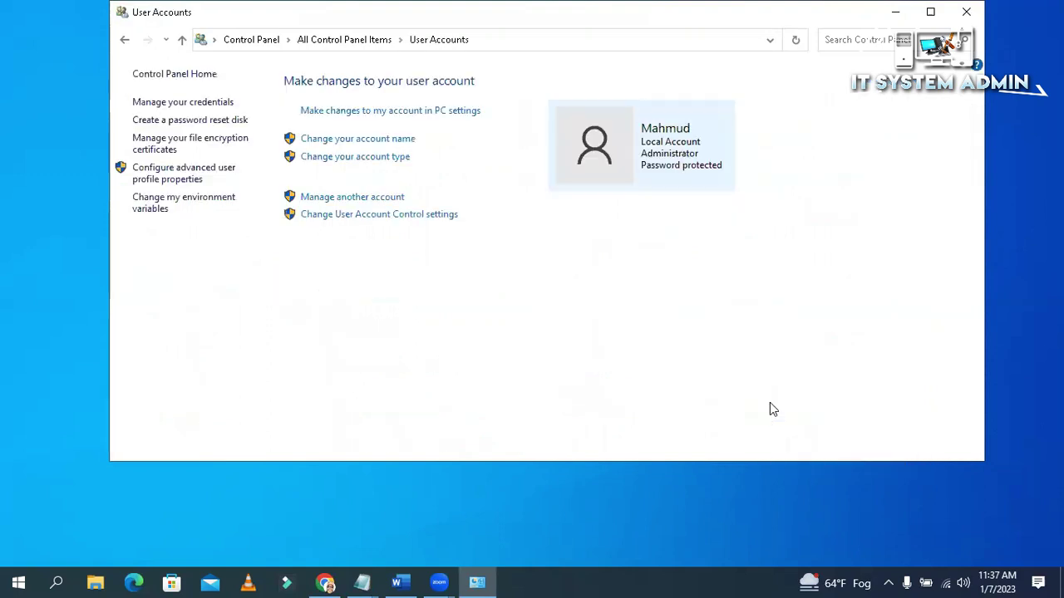
# Under Manage another account, view the 'abcd' account's change page, then close Control Panel
pyautogui.click(347, 197)
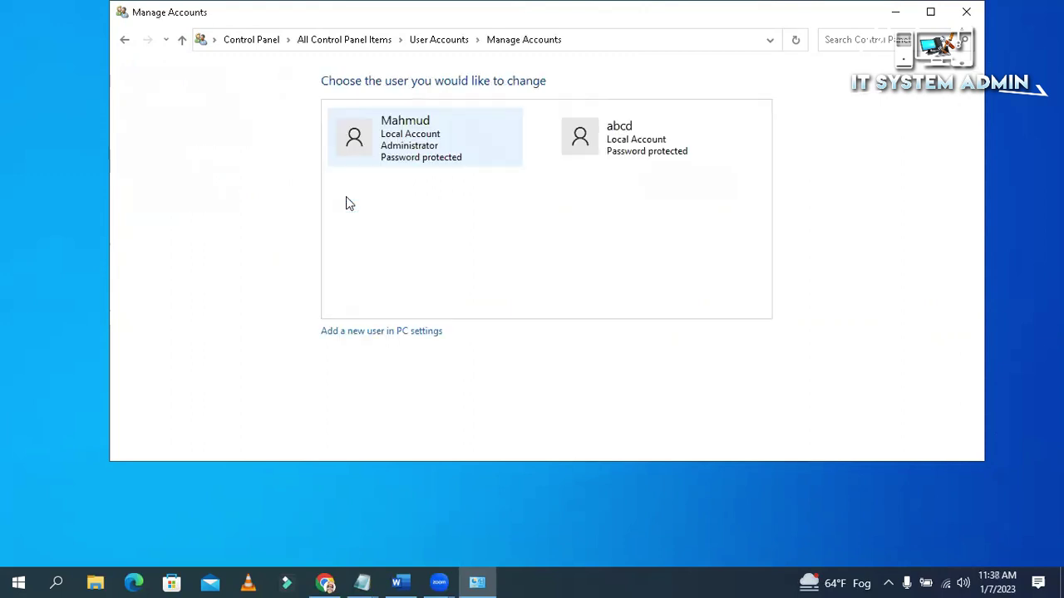
pyautogui.click(610, 146)
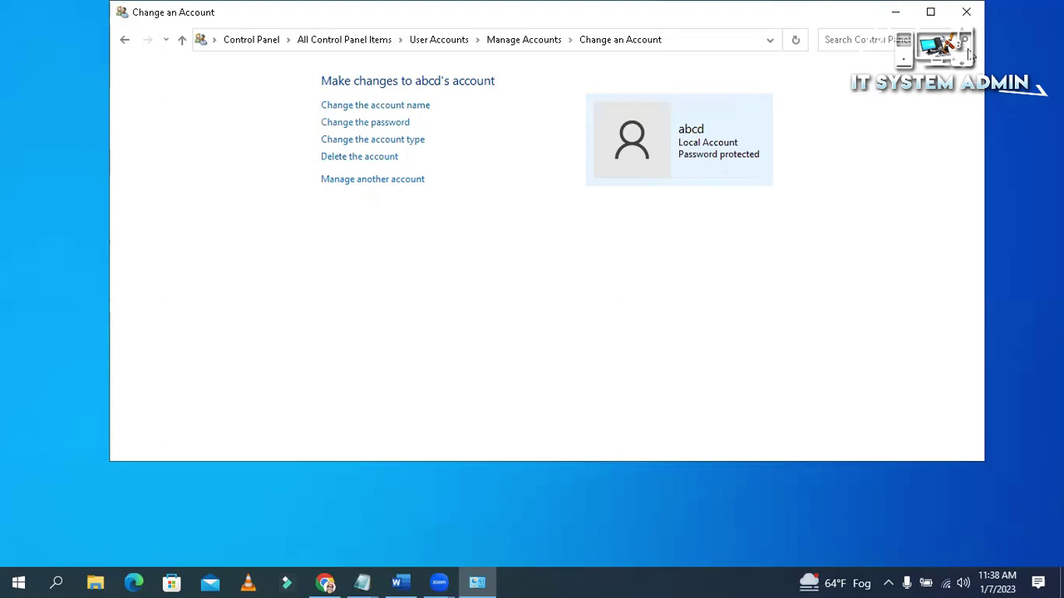
pyautogui.click(966, 12)
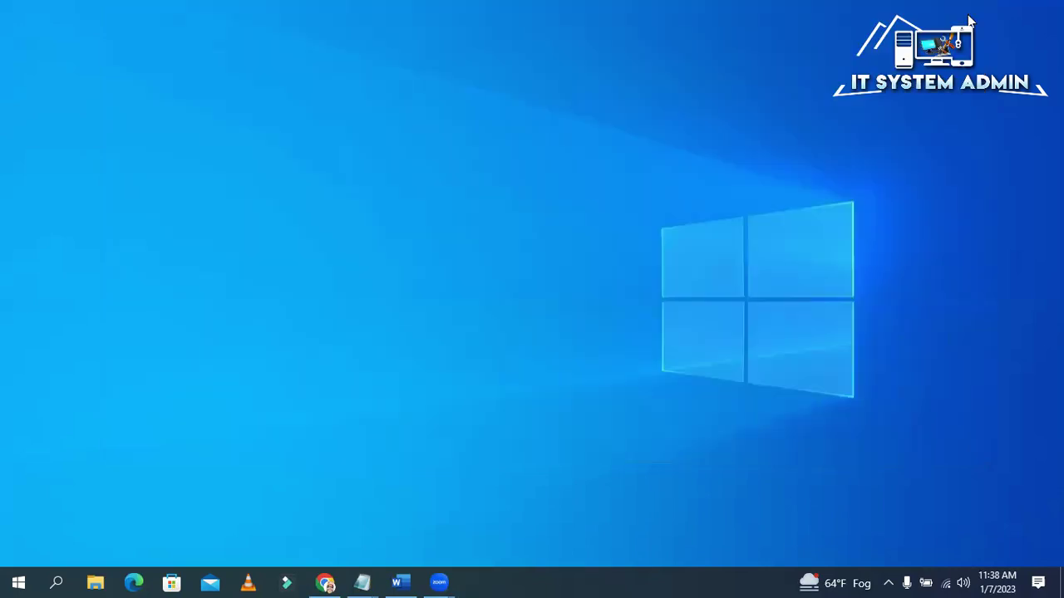
# Open Settings from Start and go to Accounts > Family & other users
pyautogui.click(27, 581)
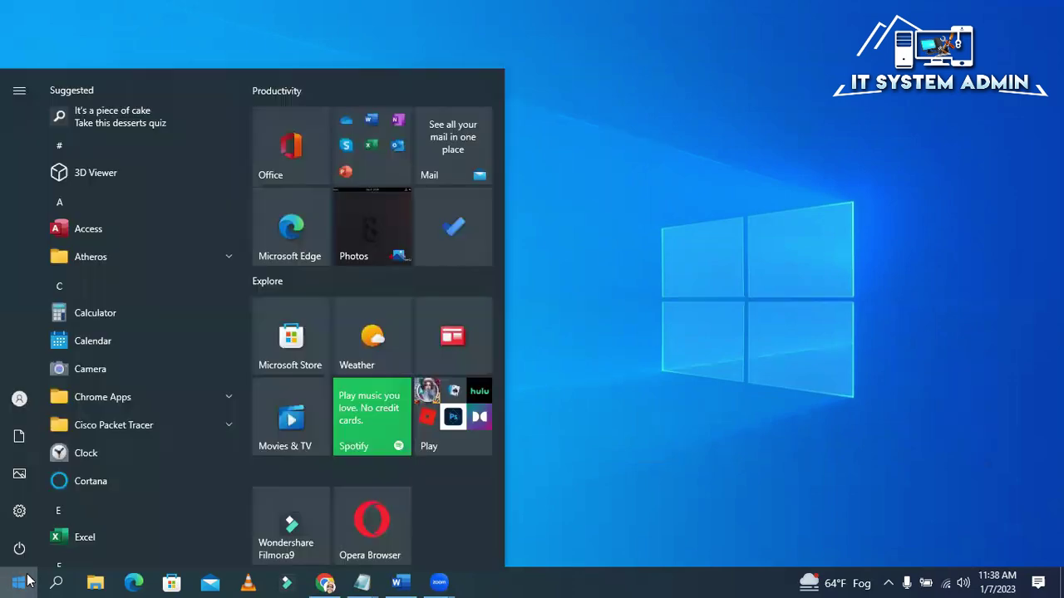
pyautogui.click(25, 513)
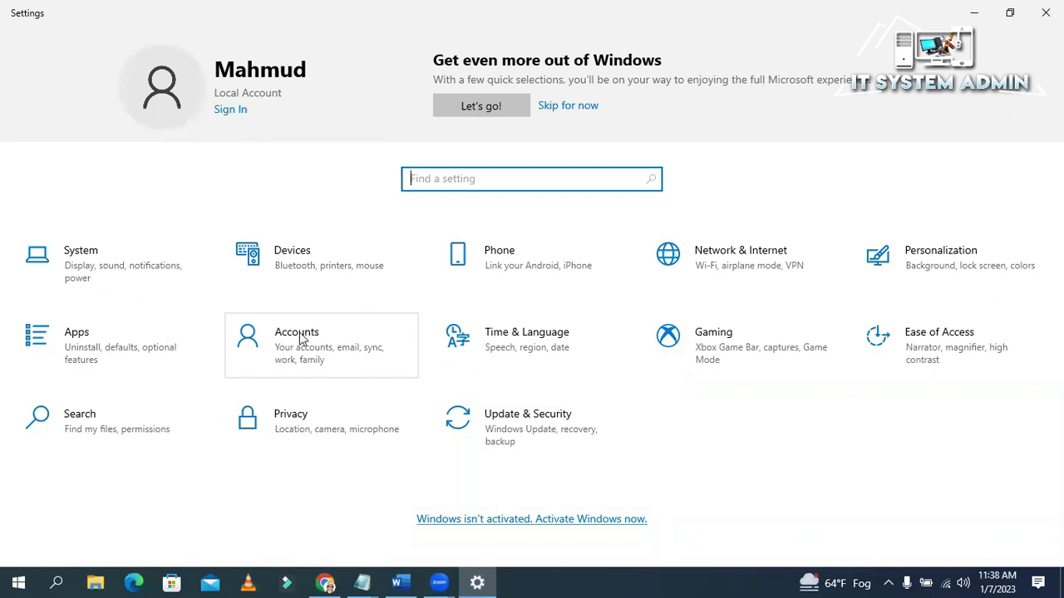
pyautogui.click(300, 338)
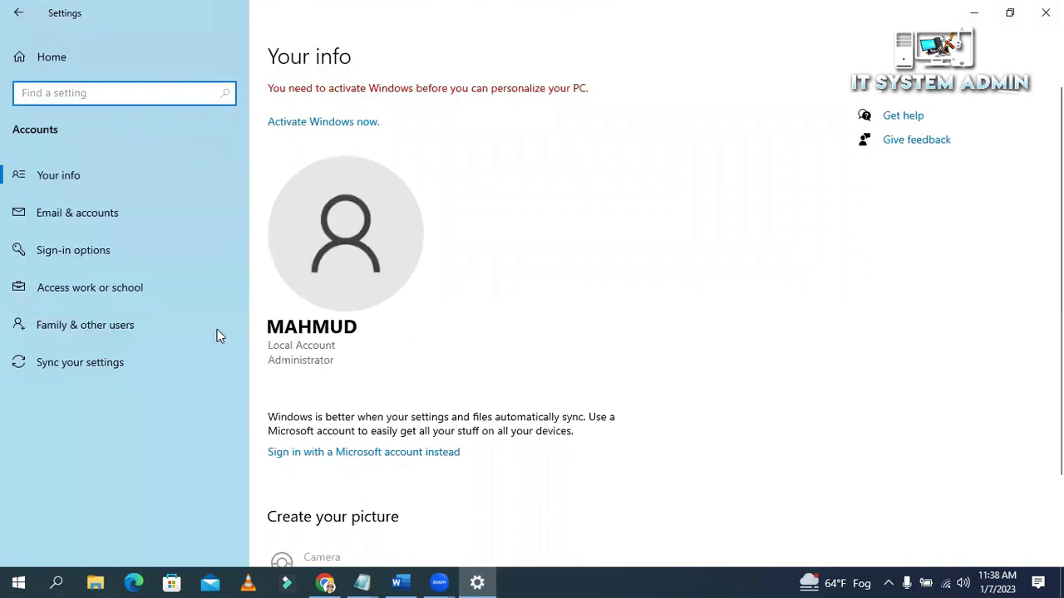
pyautogui.click(123, 316)
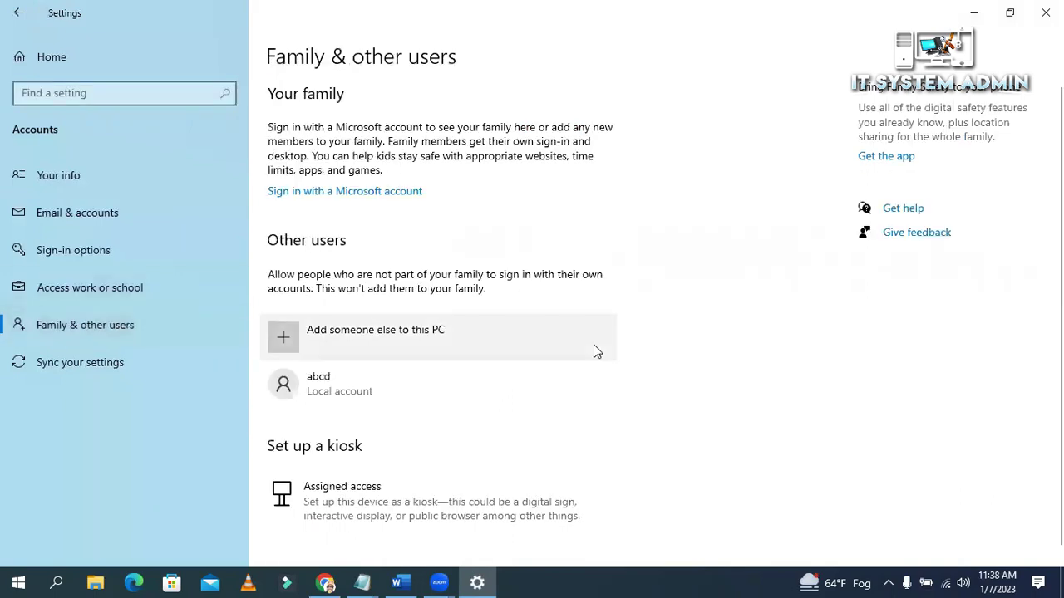
# Remove the 'abcd' account with Delete account and data, then close Settings
pyautogui.click(361, 383)
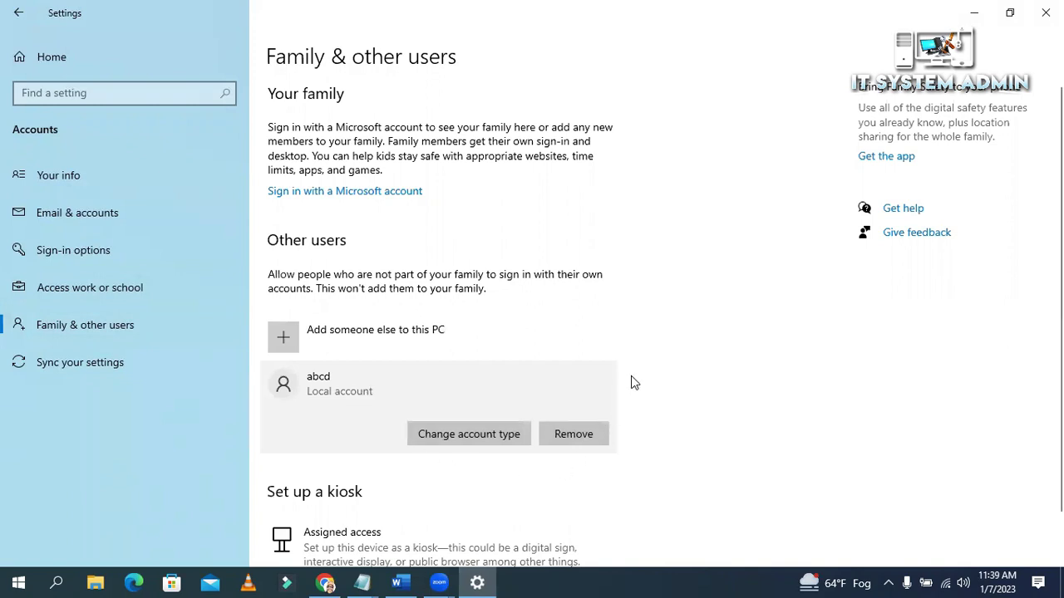
pyautogui.click(590, 433)
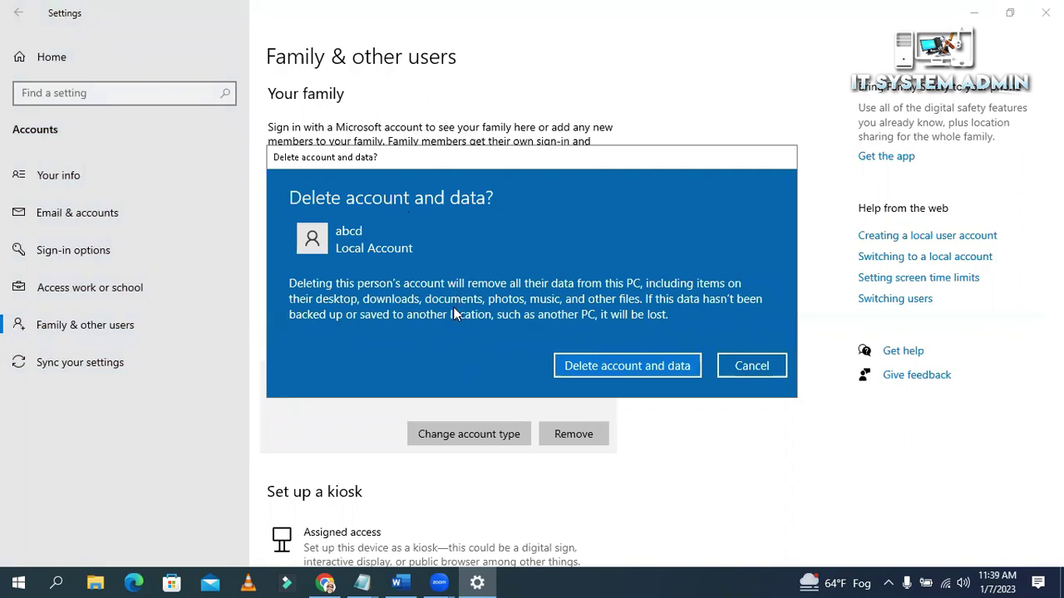
pyautogui.click(627, 368)
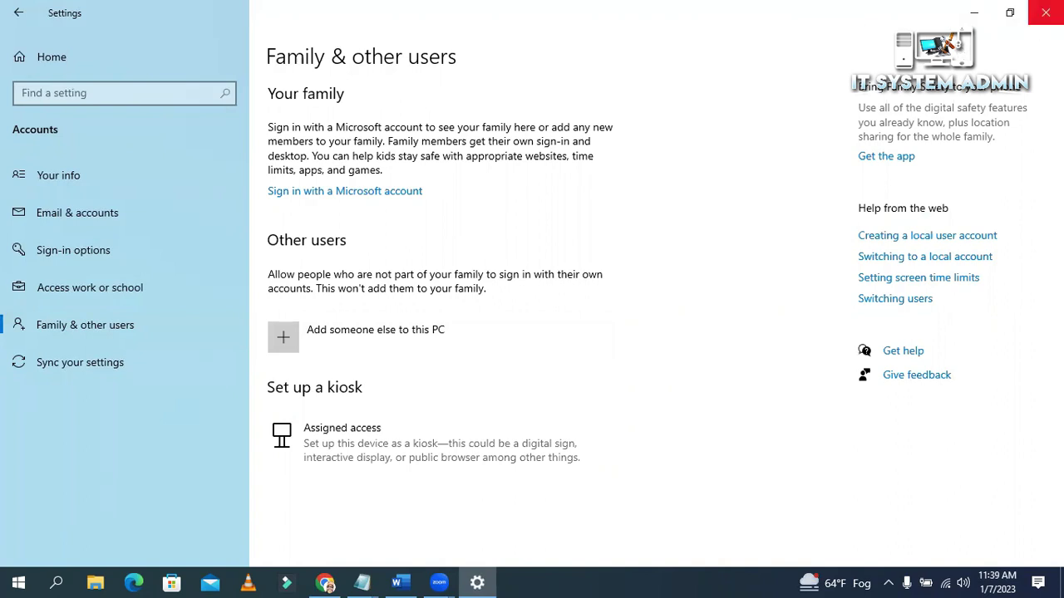
pyautogui.click(1045, 13)
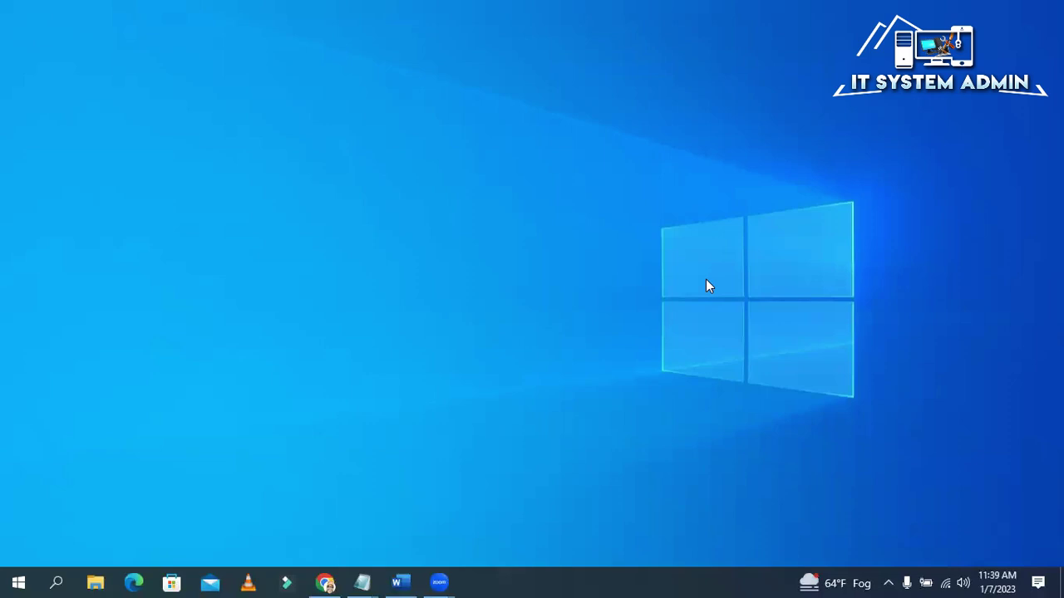